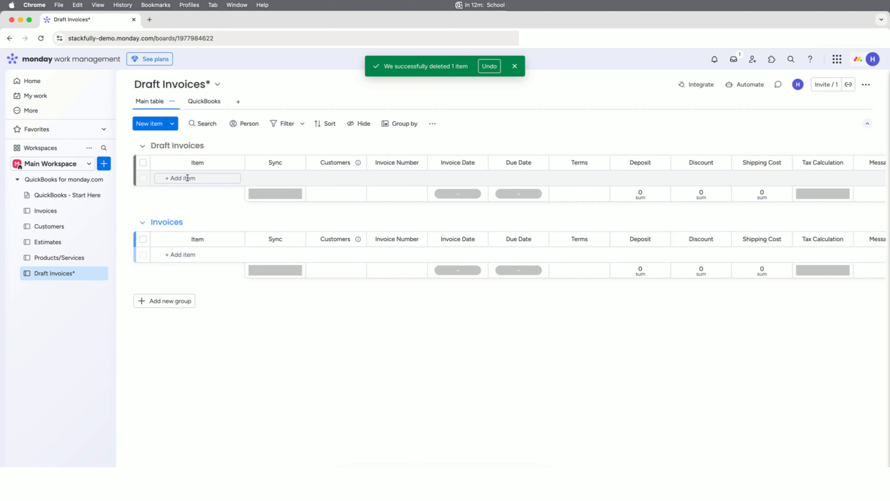
Add an item named "Invoice 1" to the Draft Invoices group
{"action": "left_click", "coordinate": [187, 177]}
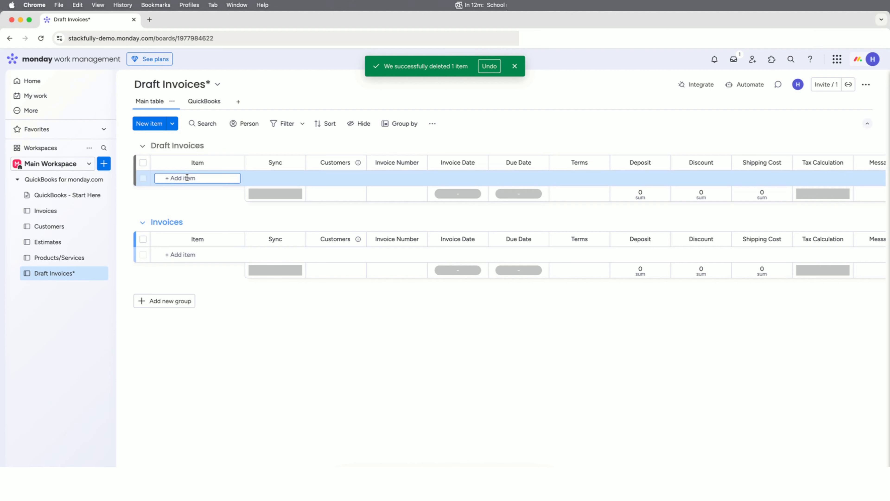
{"action": "type", "text": "Tws"}
{"action": "key", "text": "BackSpace"}
{"action": "key", "text": "BackSpace"}
{"action": "key", "text": "BackSpace"}
{"action": "type", "text": "Invoice 1"}
{"action": "key", "text": "Return"}
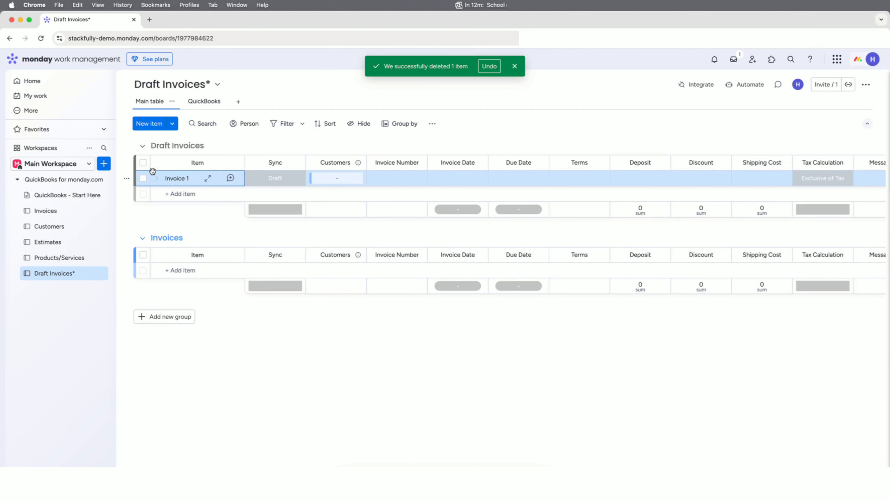
Expand the subitems of Invoice 1 and delete the Tax Code subitem column
{"action": "left_click", "coordinate": [157, 179]}
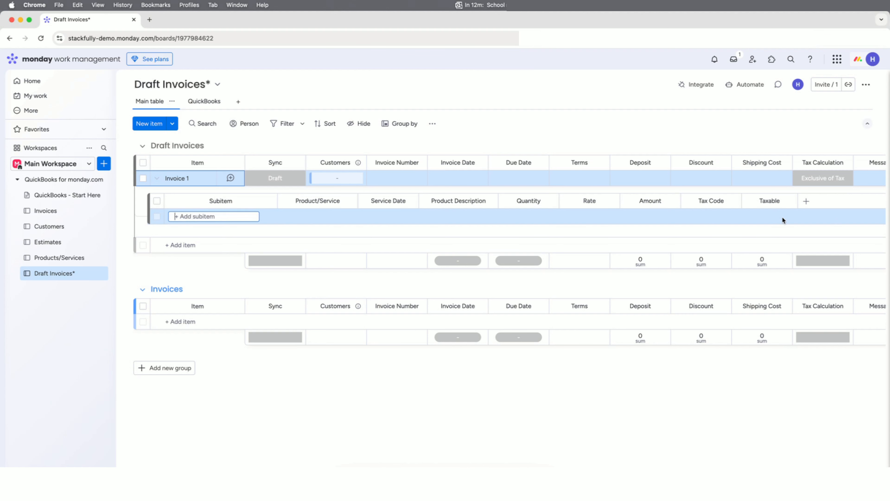
{"action": "left_click", "coordinate": [254, 231]}
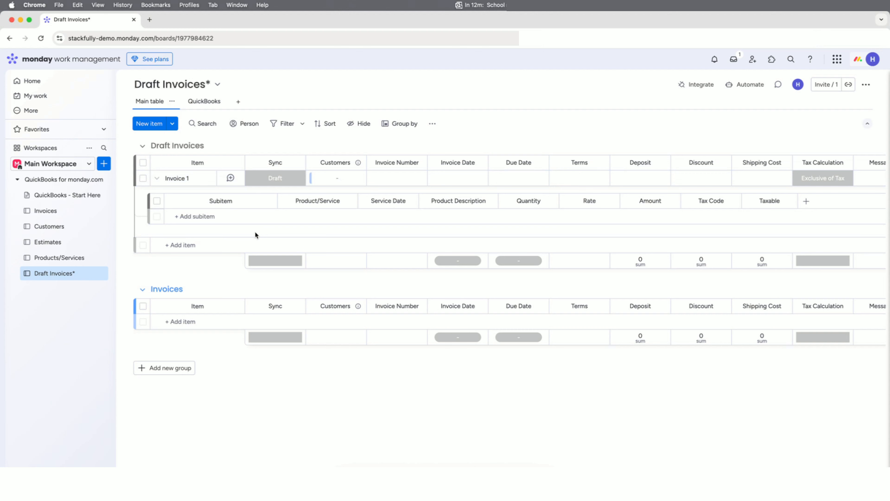
{"action": "left_click", "coordinate": [733, 202]}
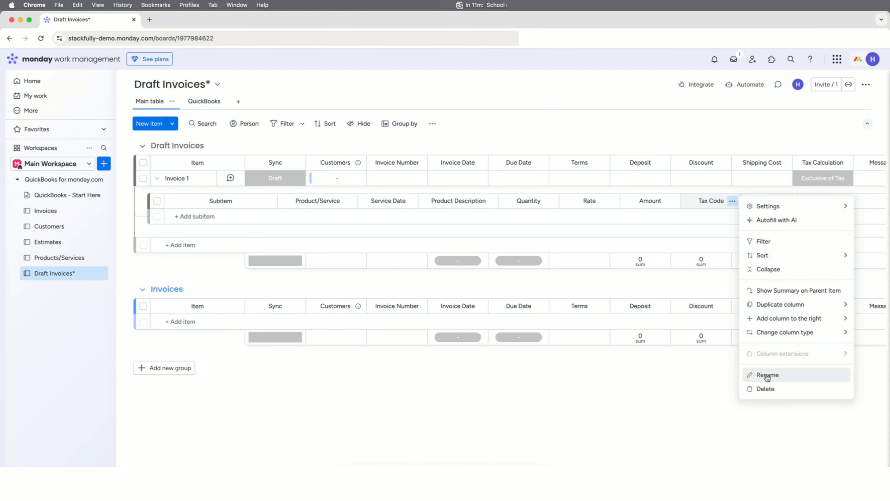
{"action": "left_click", "coordinate": [785, 388]}
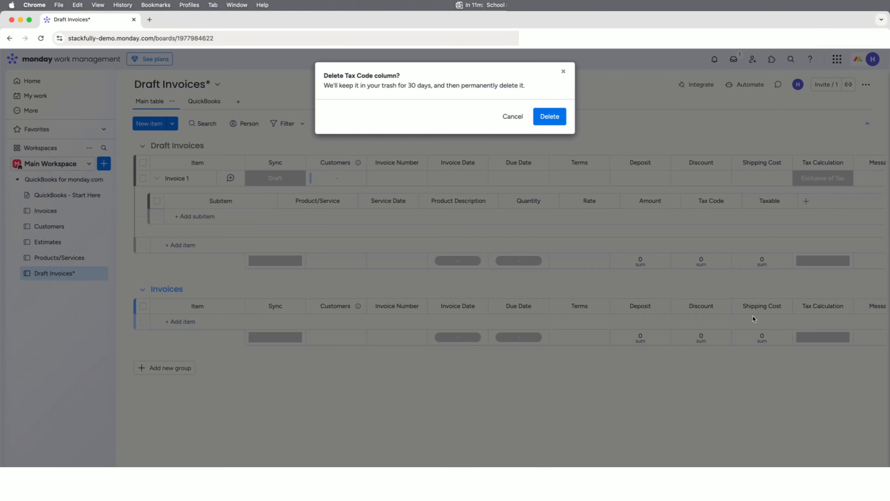
{"action": "left_click", "coordinate": [550, 116]}
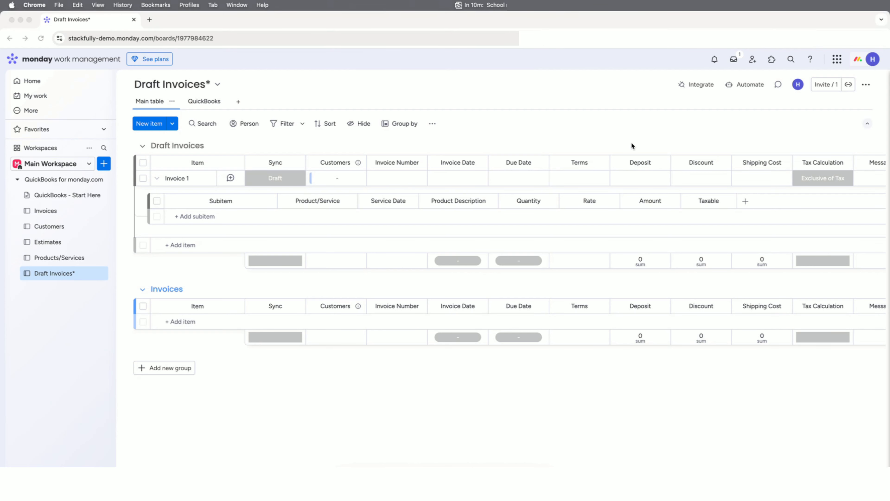
{"action": "left_click", "coordinate": [749, 118]}
{"action": "left_click", "coordinate": [343, 143]}
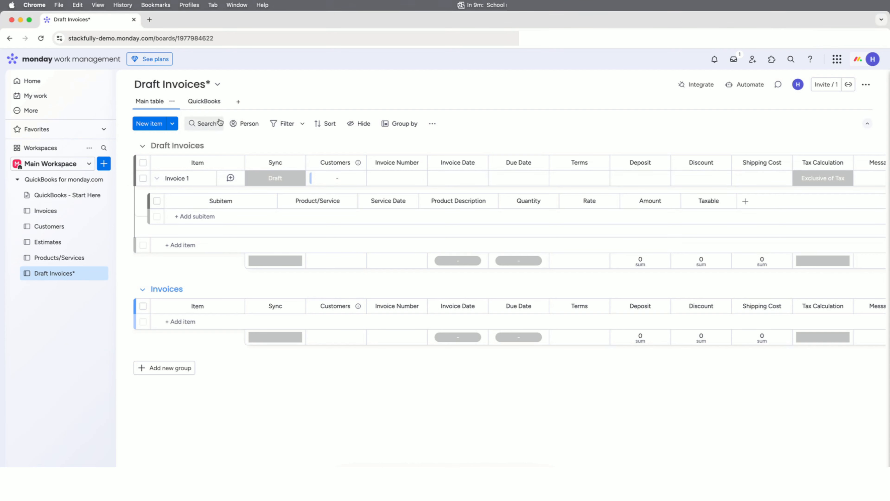
In the board's QuickBooks view, set the automation trigger to Sync changing to Click to Generate
{"action": "left_click", "coordinate": [205, 103]}
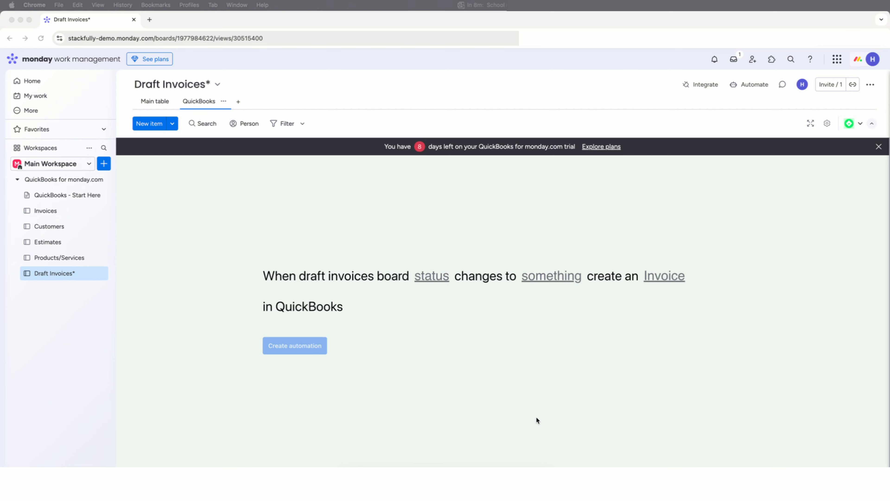
{"action": "left_click", "coordinate": [432, 276]}
{"action": "left_click", "coordinate": [424, 319]}
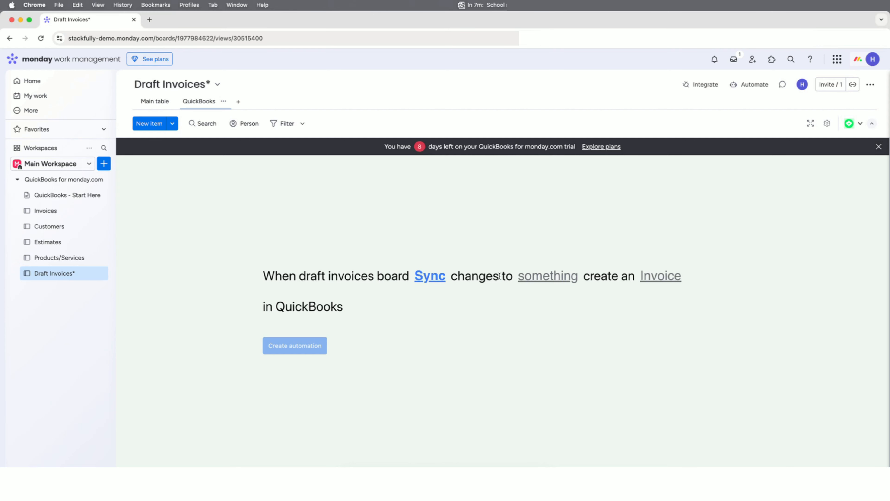
{"action": "left_click", "coordinate": [553, 277]}
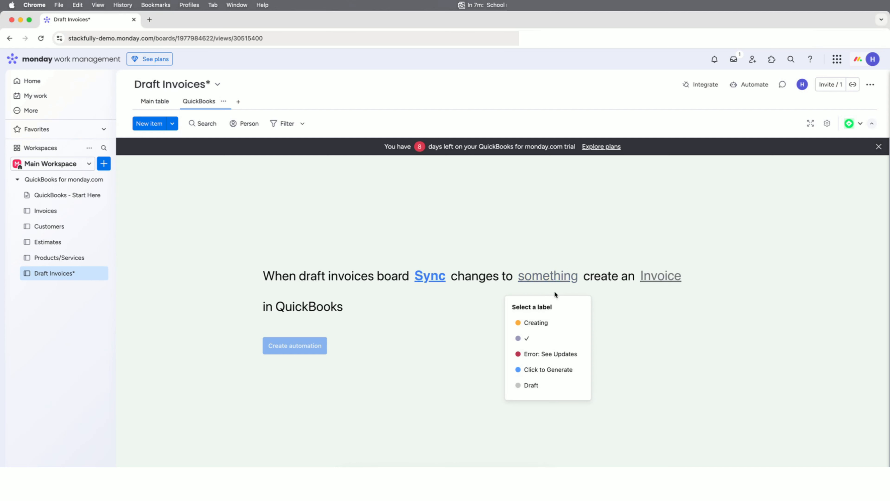
{"action": "left_click", "coordinate": [545, 369]}
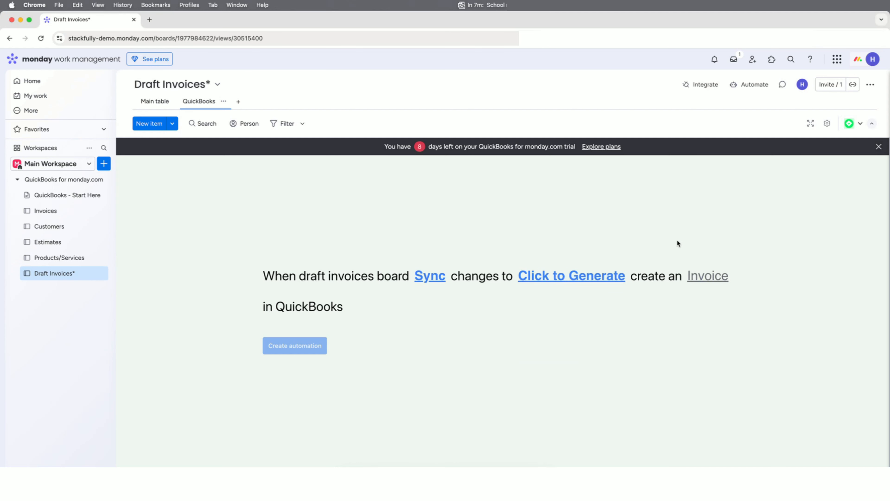
In the QuickBooks invoice mapping, map the Sync column to Sync and the Customers column to the Customers board
{"action": "left_click", "coordinate": [706, 280]}
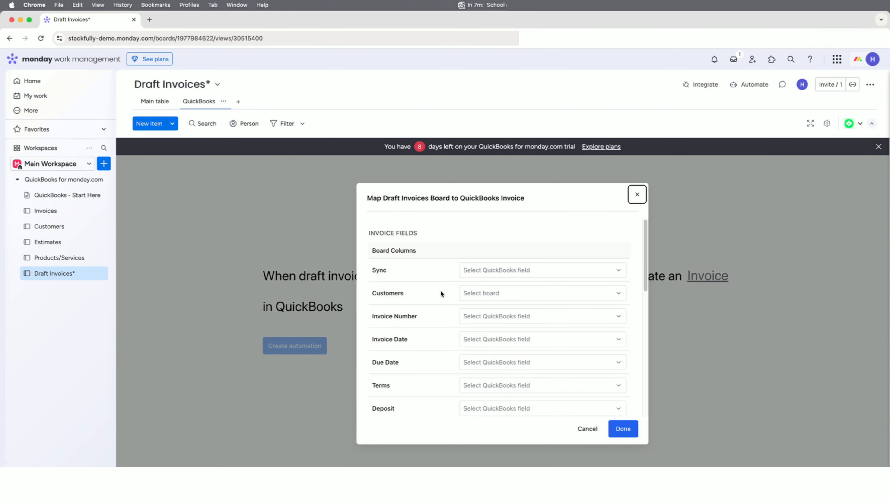
{"action": "scroll", "coordinate": [459, 298], "scroll_direction": "down", "scroll_amount": 10}
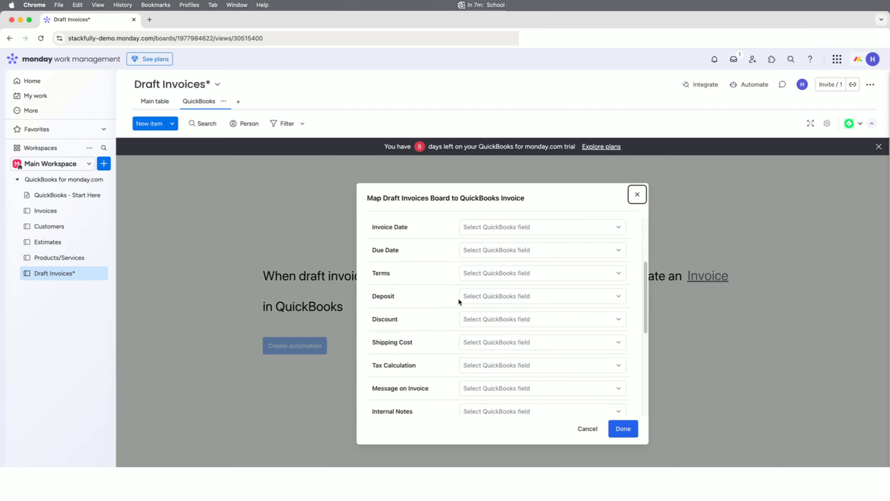
{"action": "scroll", "coordinate": [463, 302], "scroll_direction": "up", "scroll_amount": 10}
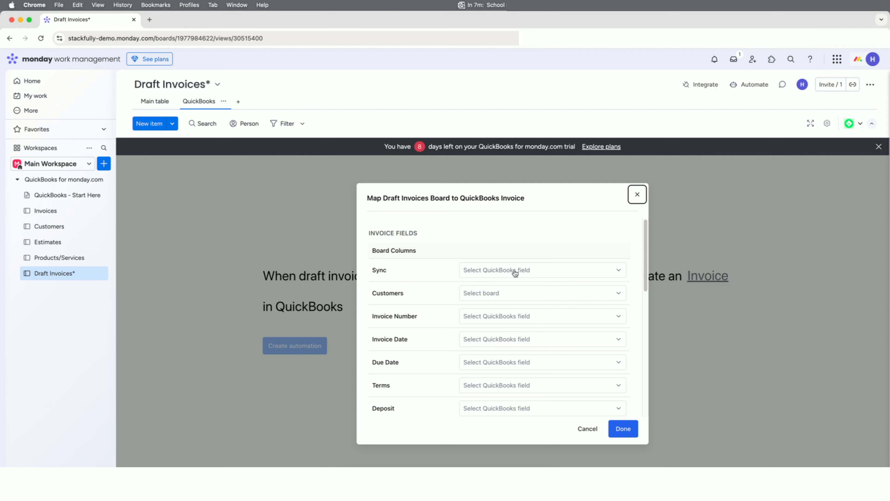
{"action": "left_click", "coordinate": [439, 268]}
{"action": "left_click", "coordinate": [510, 273]}
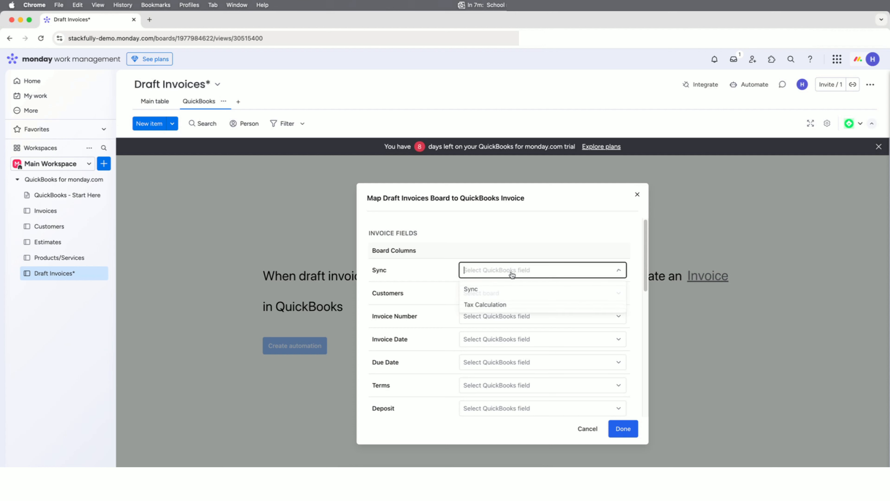
{"action": "left_click", "coordinate": [499, 290]}
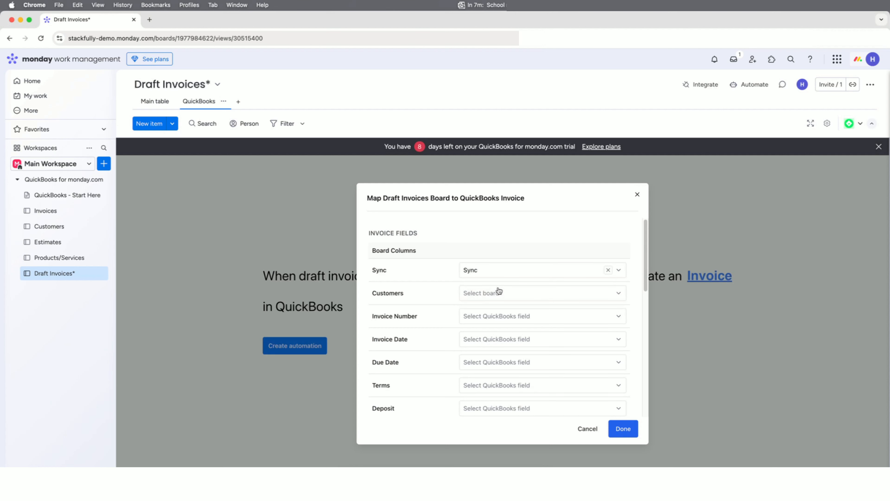
{"action": "left_click", "coordinate": [519, 297]}
{"action": "left_click", "coordinate": [516, 359]}
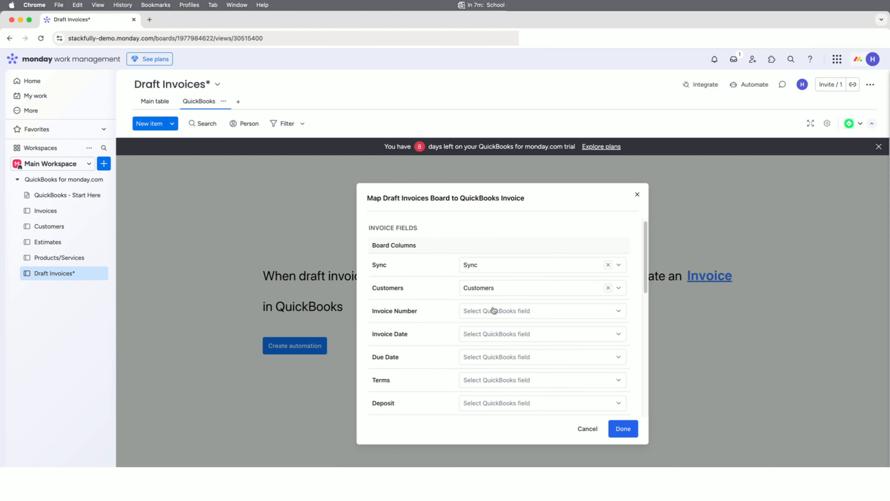
Map the remaining invoice and line item columns to their matching QuickBooks fields and create the automation
{"action": "left_click", "coordinate": [495, 310]}
{"action": "left_click", "coordinate": [498, 331]}
{"action": "left_click", "coordinate": [501, 334]}
{"action": "left_click", "coordinate": [503, 352]}
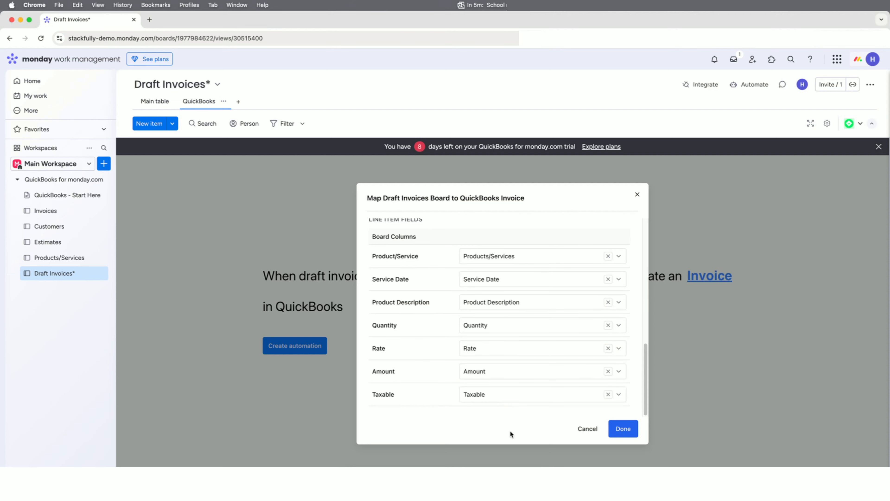
{"action": "left_click", "coordinate": [624, 430]}
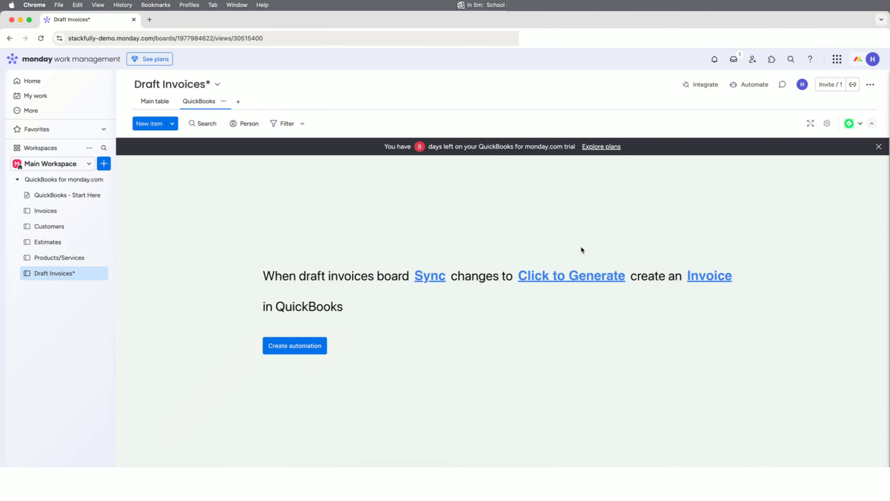
{"action": "left_click", "coordinate": [294, 346]}
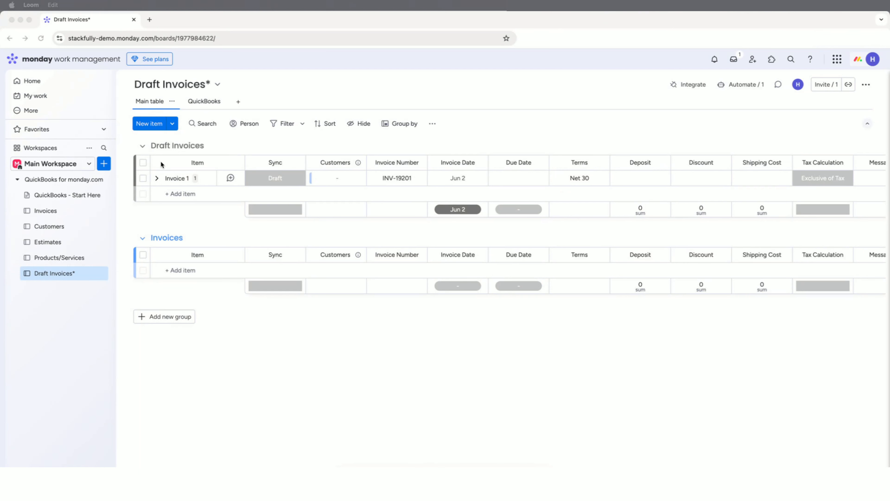
Expand the subitems of Invoice 1 and link a customer from the Customers board to the invoice
{"action": "left_click", "coordinate": [157, 179]}
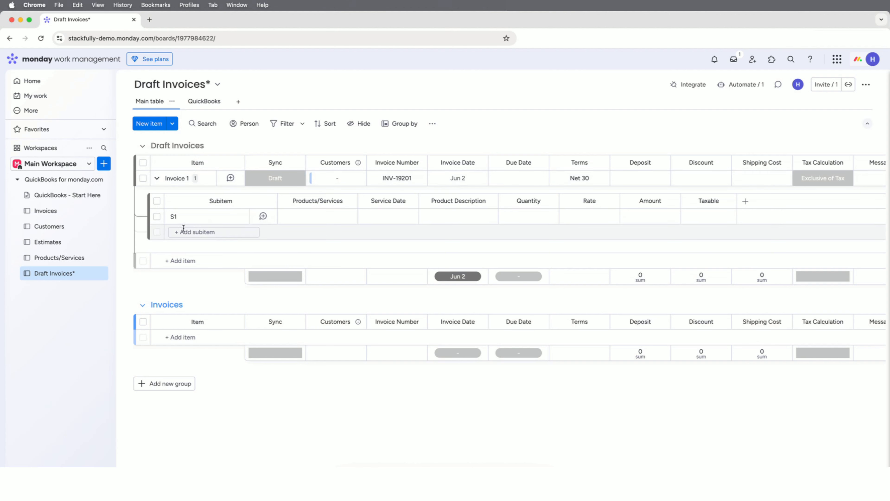
{"action": "left_click", "coordinate": [337, 177]}
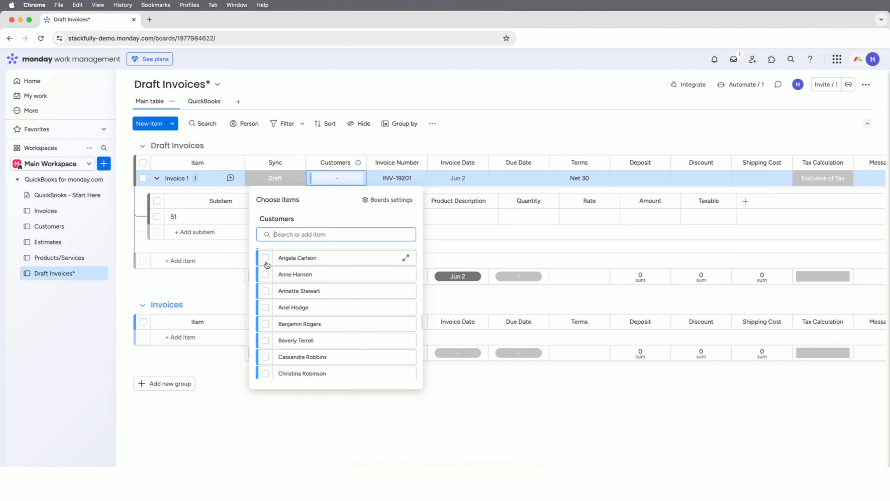
{"action": "left_click", "coordinate": [265, 324]}
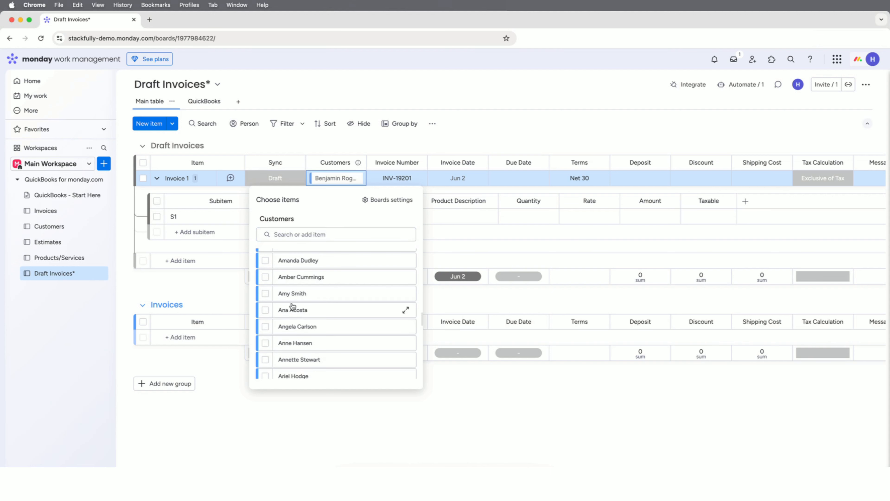
{"action": "left_click", "coordinate": [428, 140]}
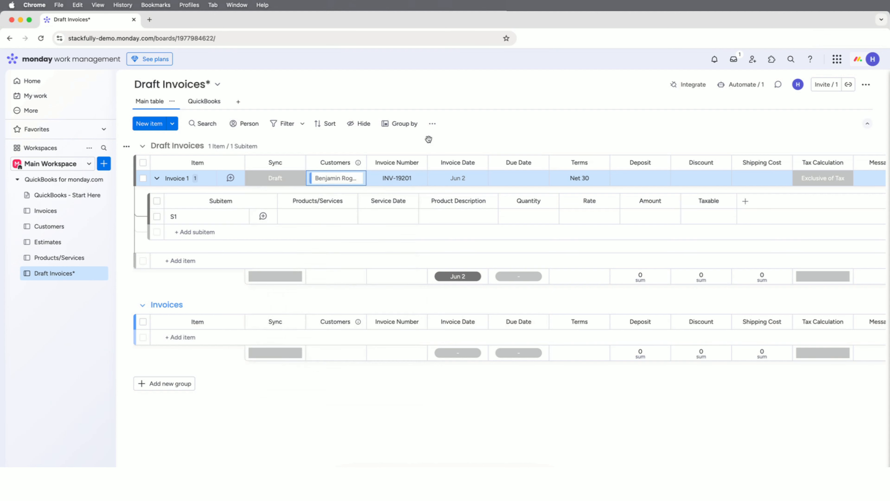
Set the invoice number of Invoice 1 to INV-1201
{"action": "left_click", "coordinate": [382, 180]}
{"action": "left_click_drag", "start_coordinate": [409, 177], "coordinate": [388, 177]}
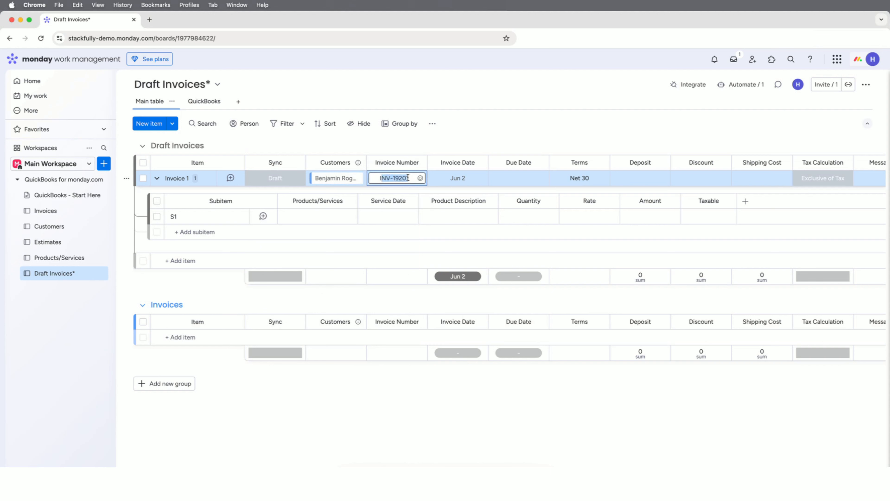
{"action": "key", "text": "BackSpace"}
{"action": "type", "text": "INV-"}
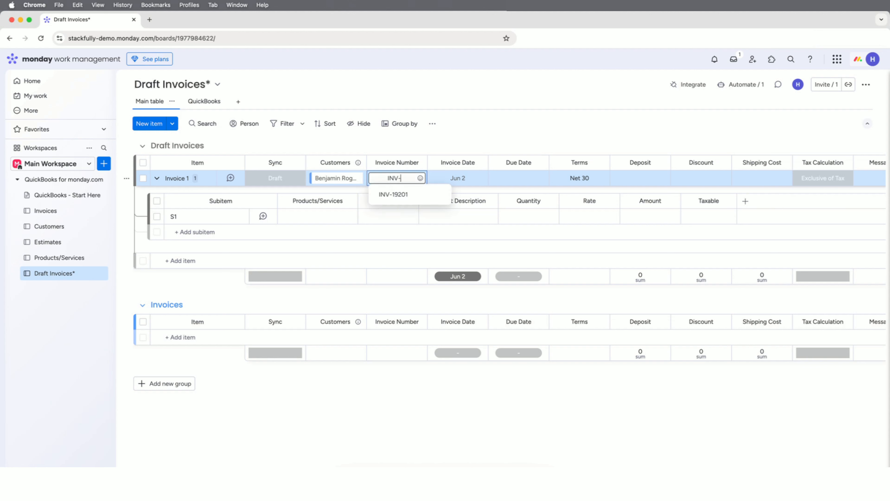
{"action": "type", "text": "1201"}
{"action": "key", "text": "Return"}
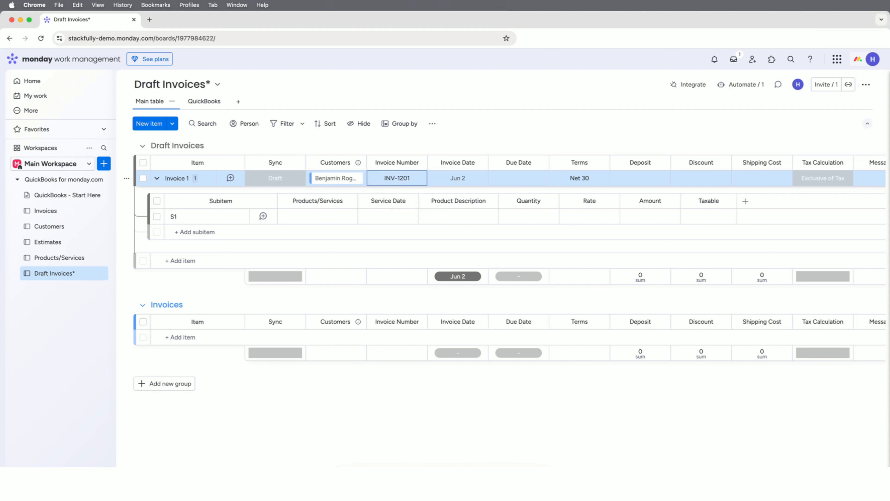
Clear the invoice date of Invoice 1 and set it to Jun 2 again
{"action": "left_click", "coordinate": [478, 178]}
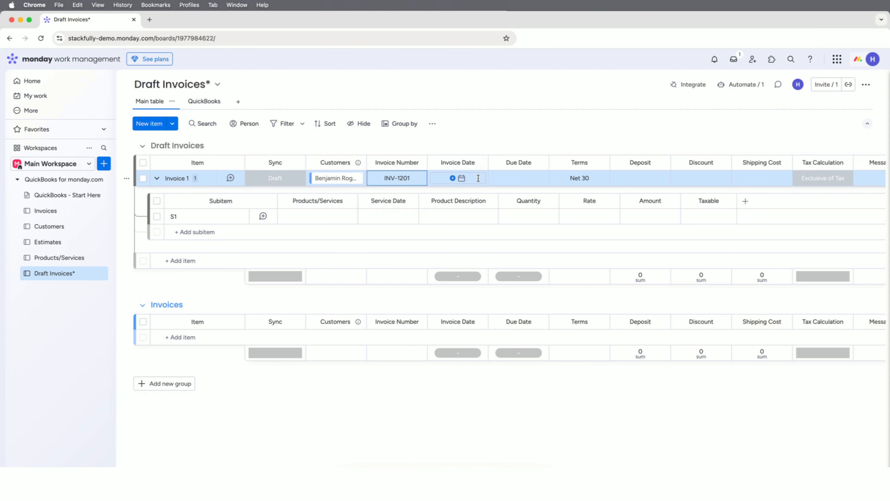
{"action": "left_click", "coordinate": [452, 178]}
{"action": "left_click", "coordinate": [408, 277]}
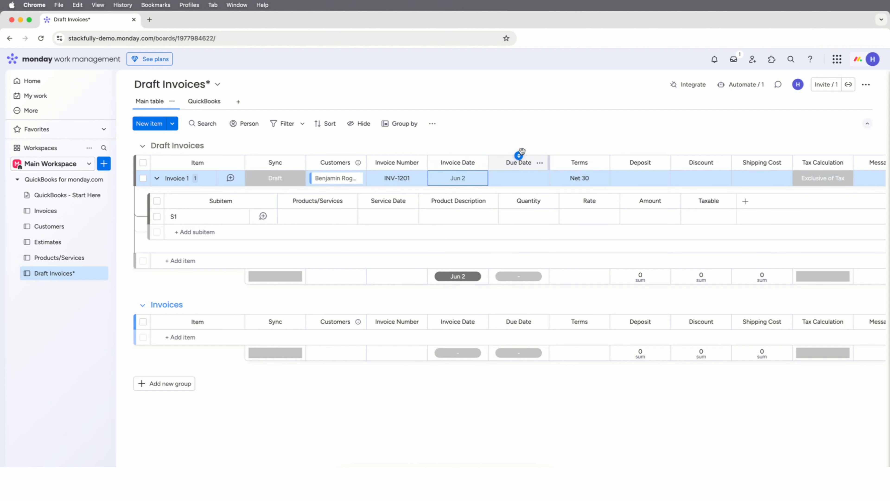
Examine the remaining invoice columns and the available Tax Calculation options for Invoice 1
{"action": "scroll", "coordinate": [537, 178], "scroll_direction": "right", "scroll_amount": 3}
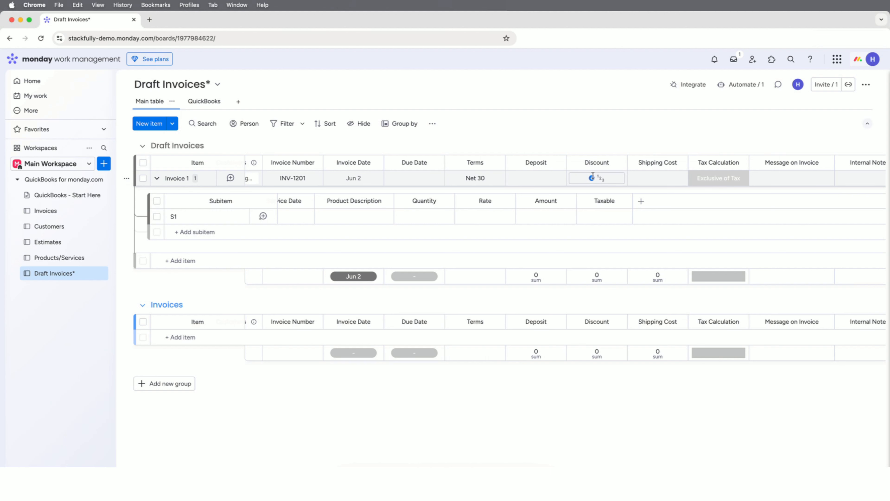
{"action": "scroll", "coordinate": [597, 179], "scroll_direction": "right", "scroll_amount": 2}
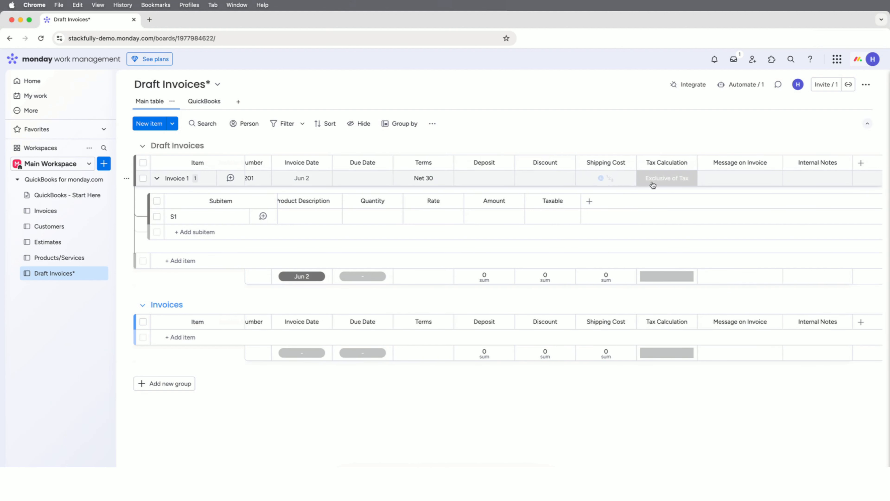
{"action": "left_click", "coordinate": [663, 180]}
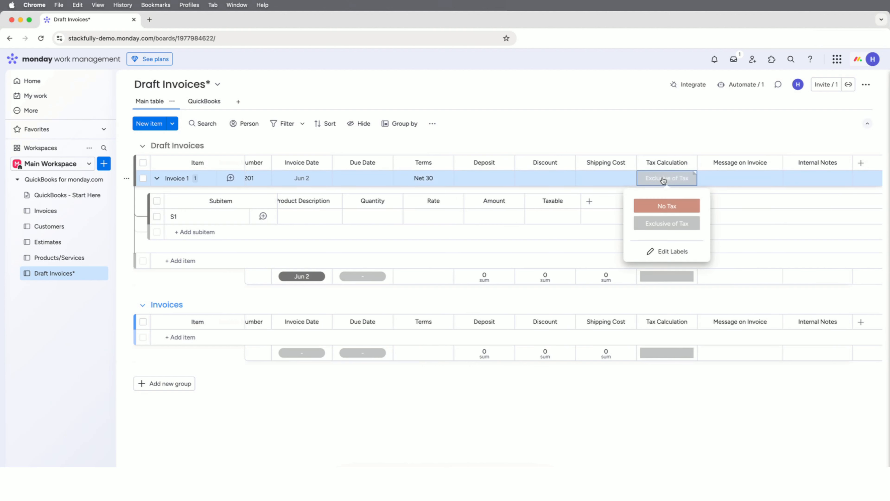
{"action": "left_click", "coordinate": [669, 139]}
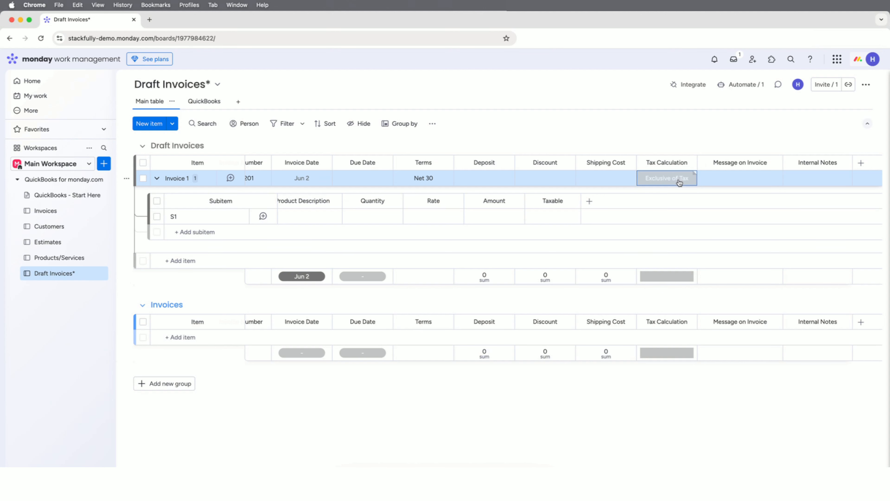
{"action": "scroll", "coordinate": [676, 183], "scroll_direction": "left", "scroll_amount": 3}
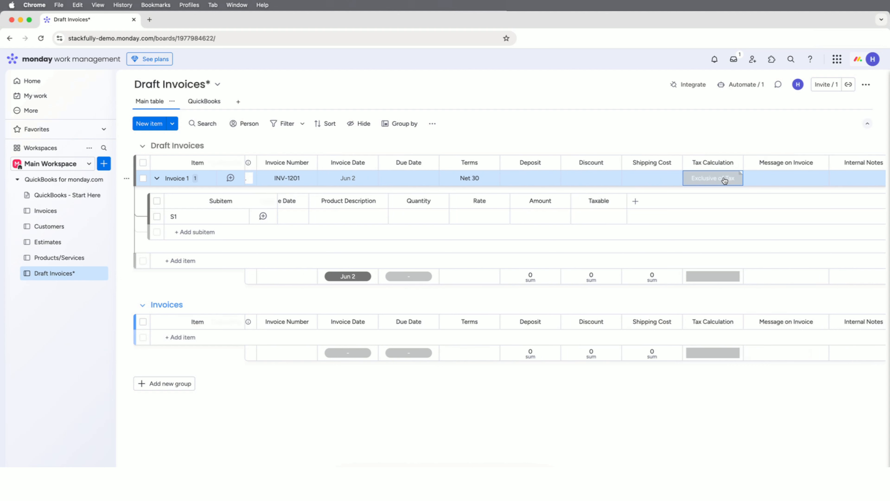
Narrow the Subitem column in the subitems table of Invoice 1
{"action": "left_click", "coordinate": [724, 180]}
{"action": "scroll", "coordinate": [684, 185], "scroll_direction": "left", "scroll_amount": 5}
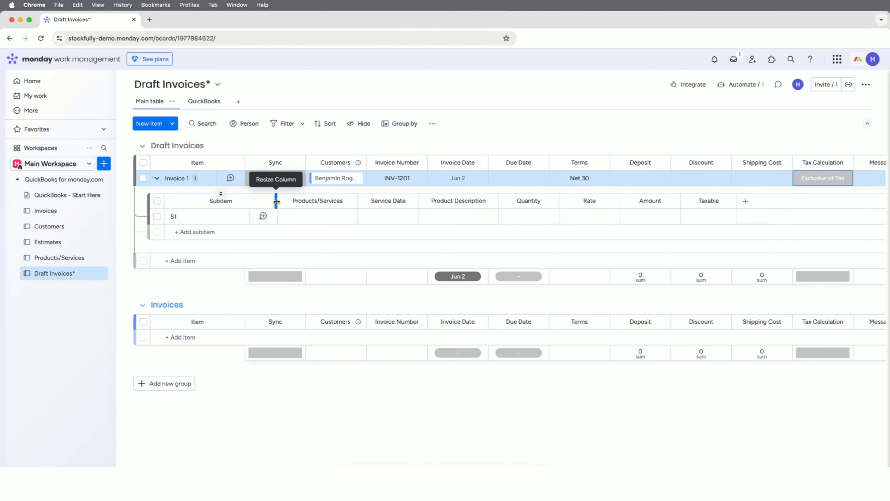
{"action": "left_click_drag", "start_coordinate": [277, 201], "coordinate": [254, 201]}
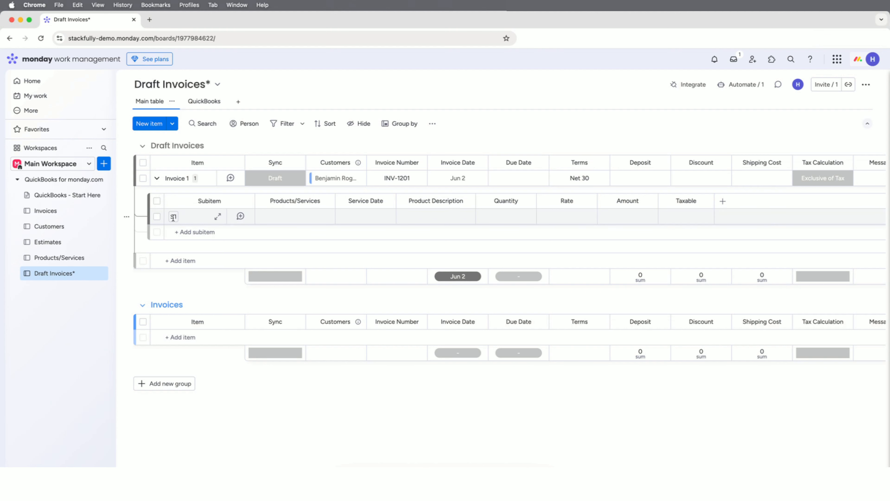
Connect the subitems' Products/Services column to the Products/Services board and skip creating a mirror column
{"action": "left_click", "coordinate": [293, 218]}
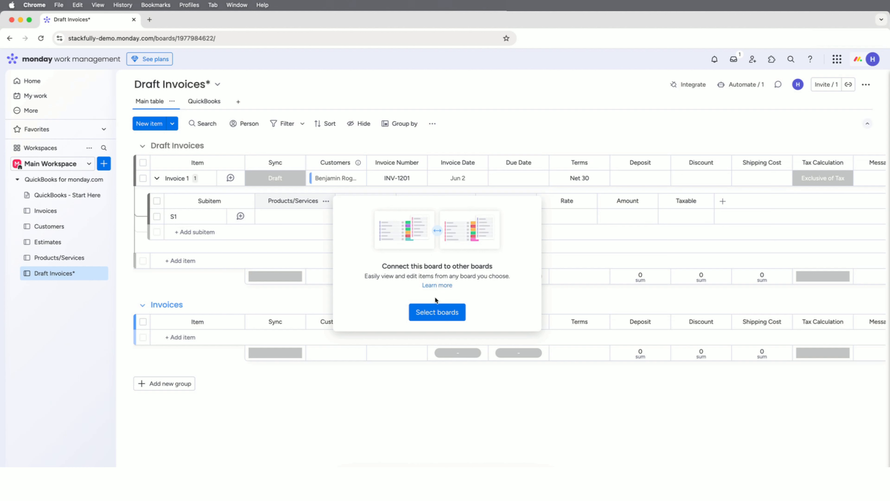
{"action": "left_click", "coordinate": [433, 312]}
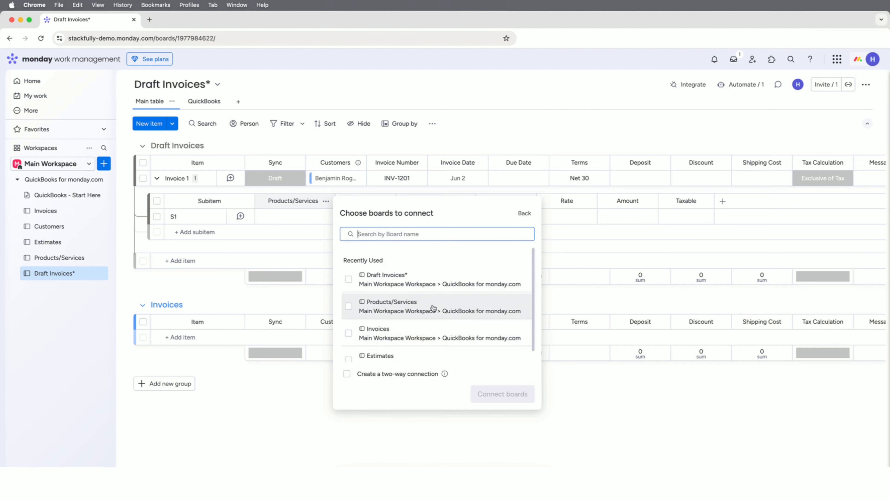
{"action": "left_click", "coordinate": [396, 311]}
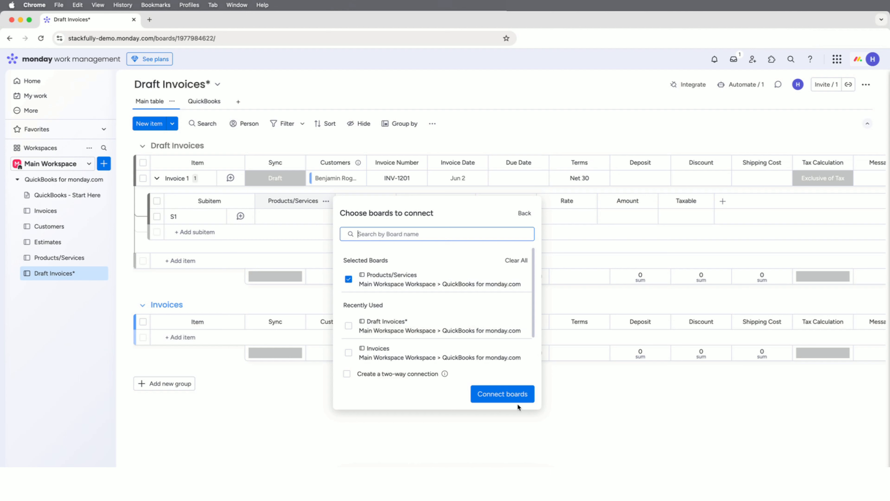
{"action": "left_click", "coordinate": [510, 394]}
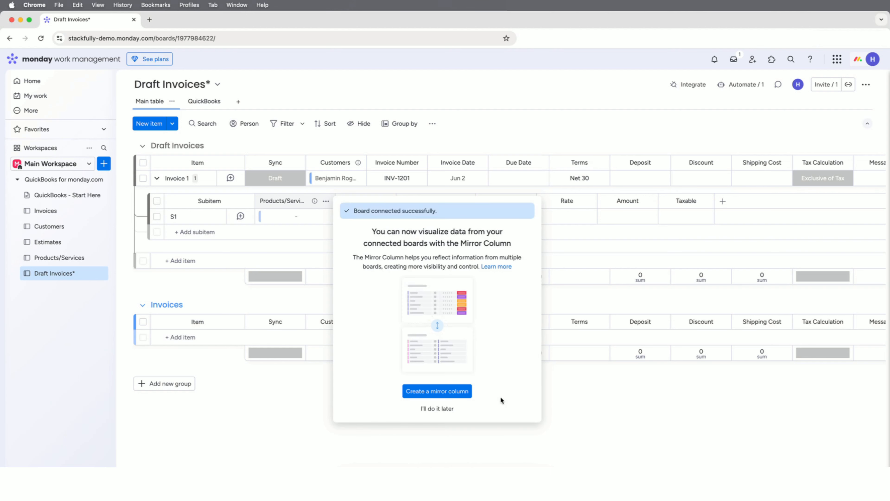
{"action": "left_click", "coordinate": [436, 409]}
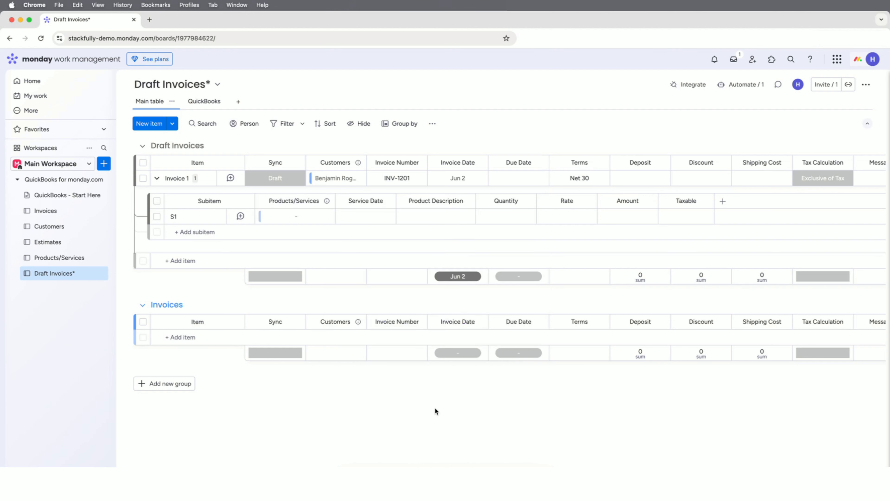
Fill in subitem S1 with the product Custom Booth Rental, service date Jun 19 and quantity 2
{"action": "left_click", "coordinate": [299, 220]}
{"action": "left_click", "coordinate": [316, 346]}
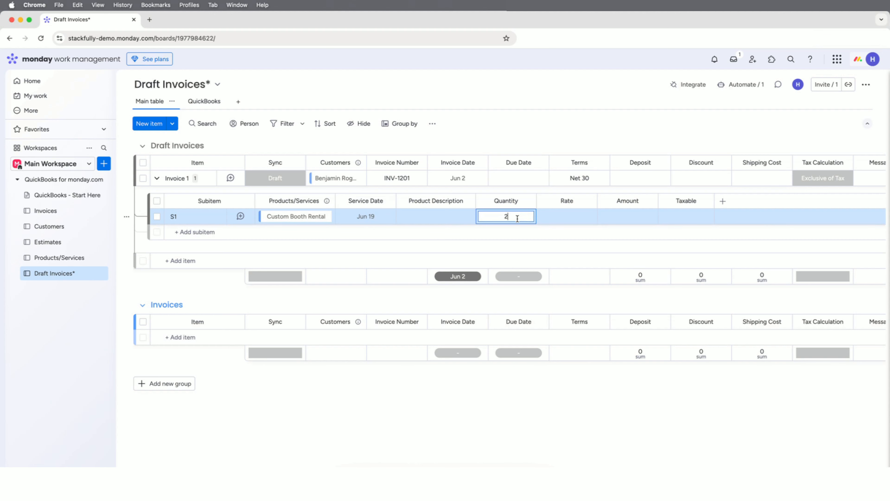
{"action": "key", "text": "Return"}
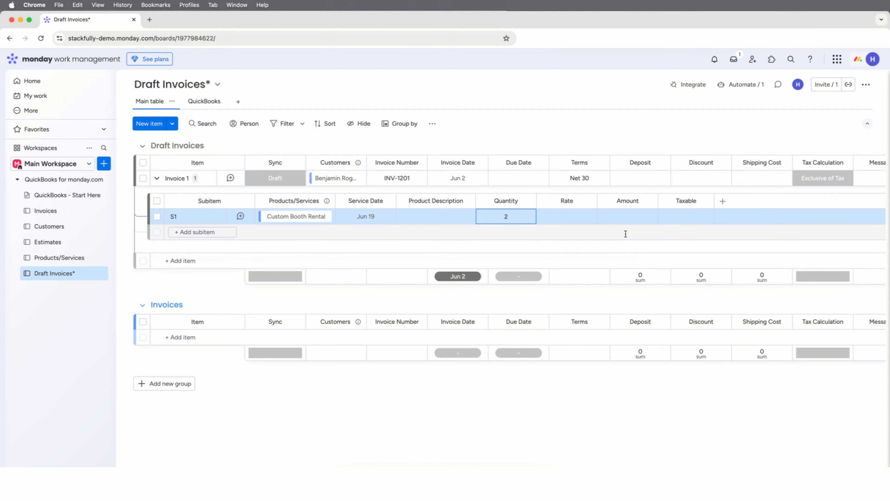
{"action": "left_click", "coordinate": [615, 249]}
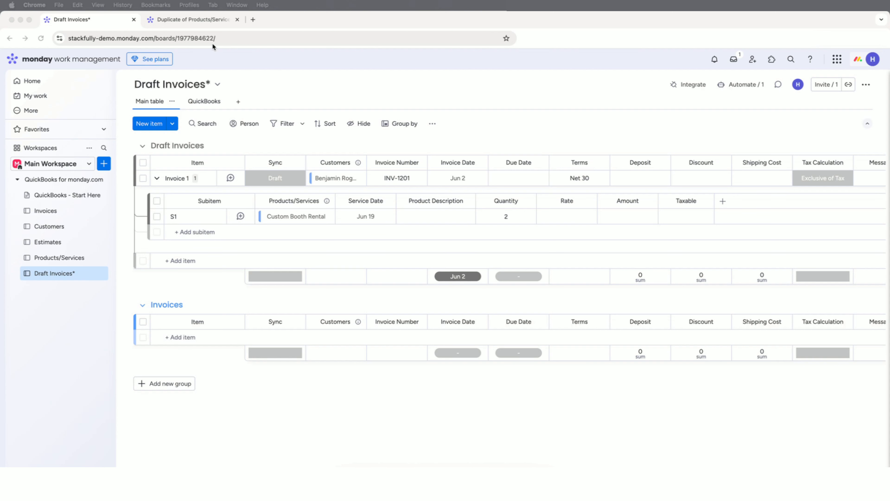
Check Custom Booth Rental's unit price on the Products/Services board, and give S1 a rate of 1,900 and mark it taxable on Draft Invoices
{"action": "left_click", "coordinate": [199, 21]}
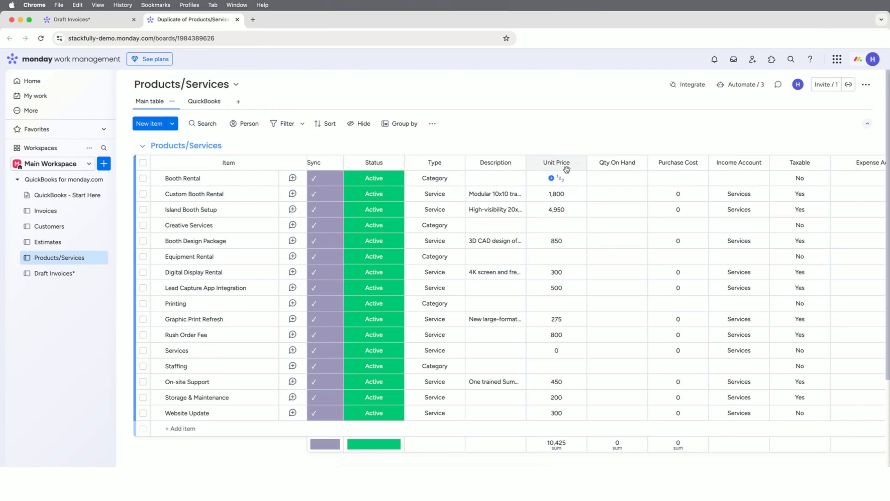
{"action": "left_click", "coordinate": [548, 196]}
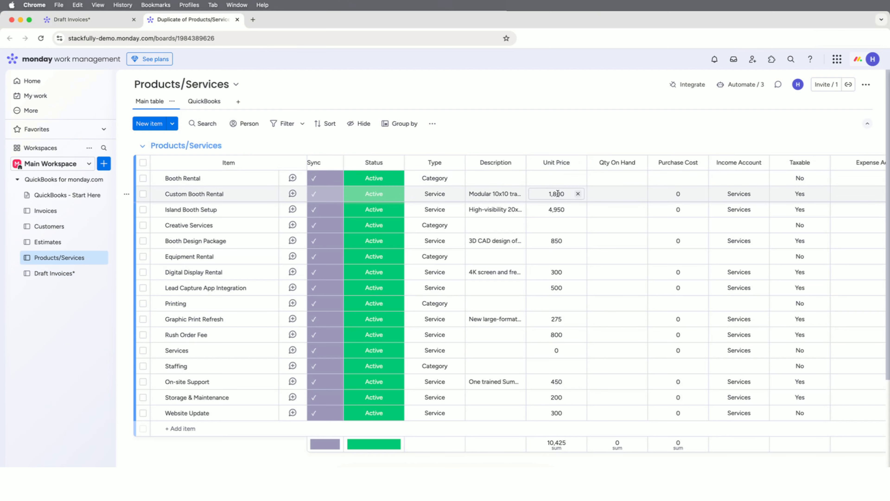
{"action": "left_click", "coordinate": [139, 22]}
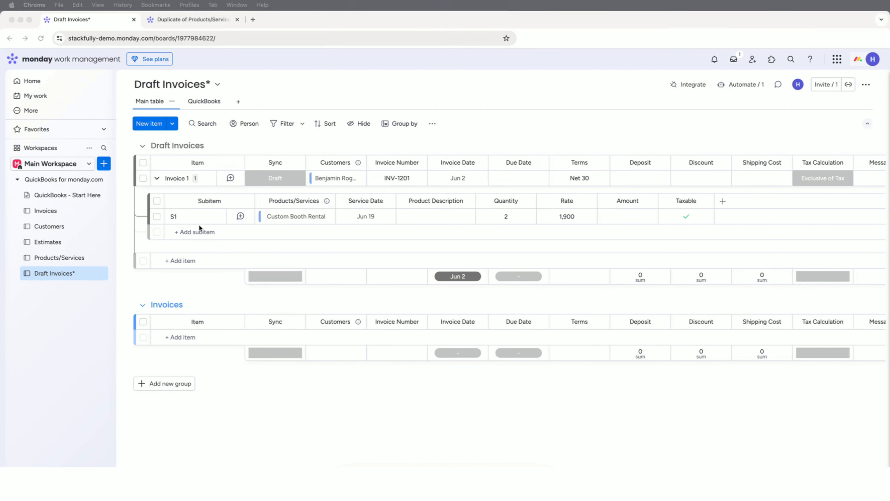
Add a second subitem named S2 to Invoice 1 and open its product selection
{"action": "left_click", "coordinate": [197, 232]}
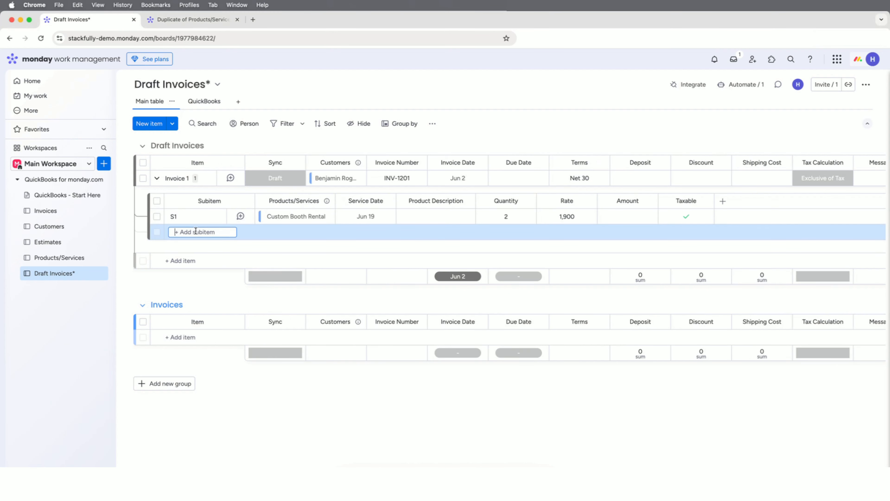
{"action": "type", "text": "S2"}
{"action": "key", "text": "Return"}
{"action": "left_click", "coordinate": [289, 234]}
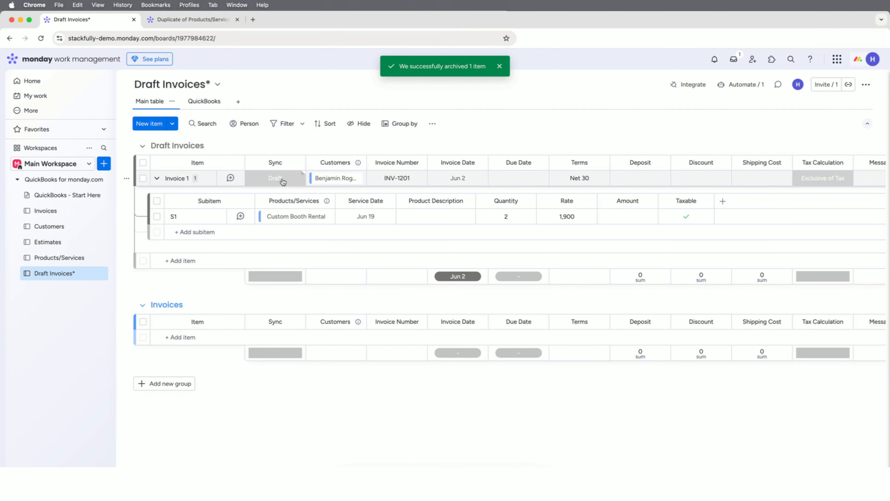
Set the Sync status of Invoice 1 to Click to Generate and collapse its subitems
{"action": "left_click", "coordinate": [283, 181]}
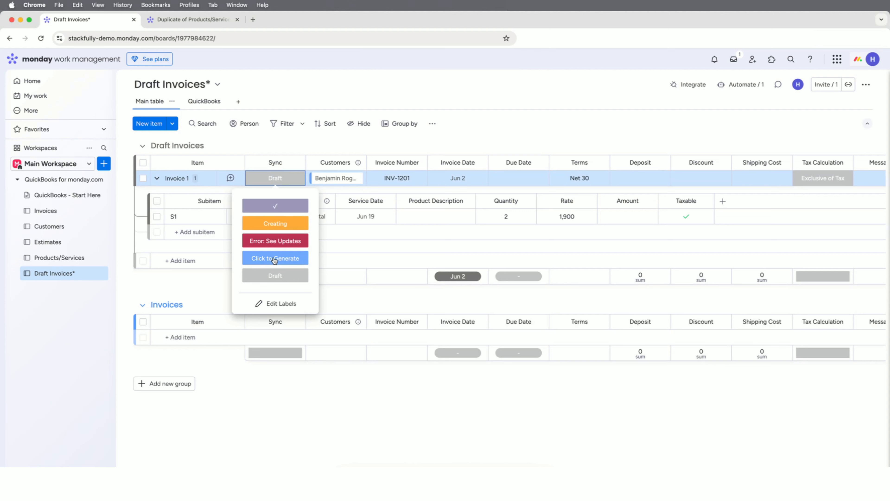
{"action": "left_click", "coordinate": [279, 258]}
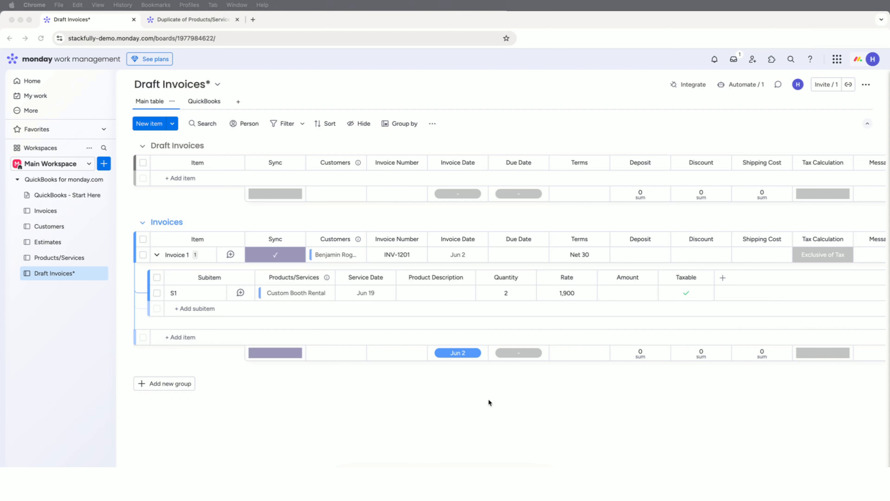
{"action": "left_click", "coordinate": [157, 254]}
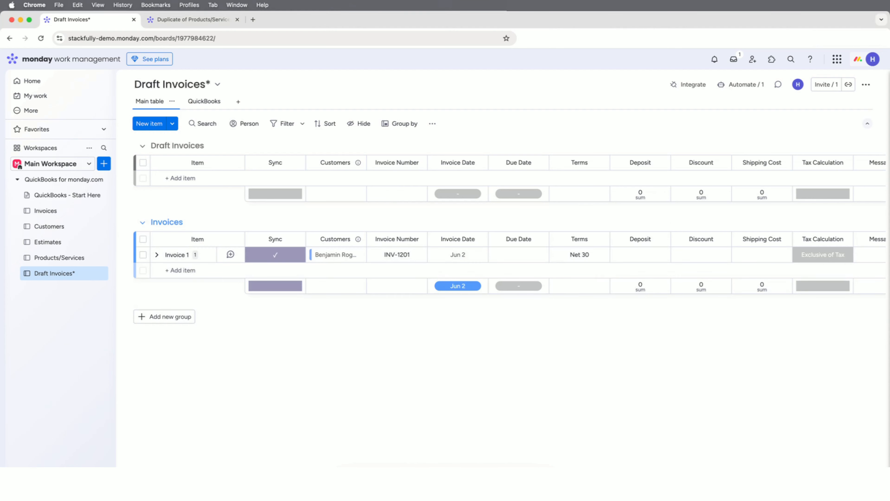
Open the updates of Invoice 1, view the generated invoice in QuickBooks through its invoice link, and return to the Draft Invoices board
{"action": "left_click", "coordinate": [232, 256]}
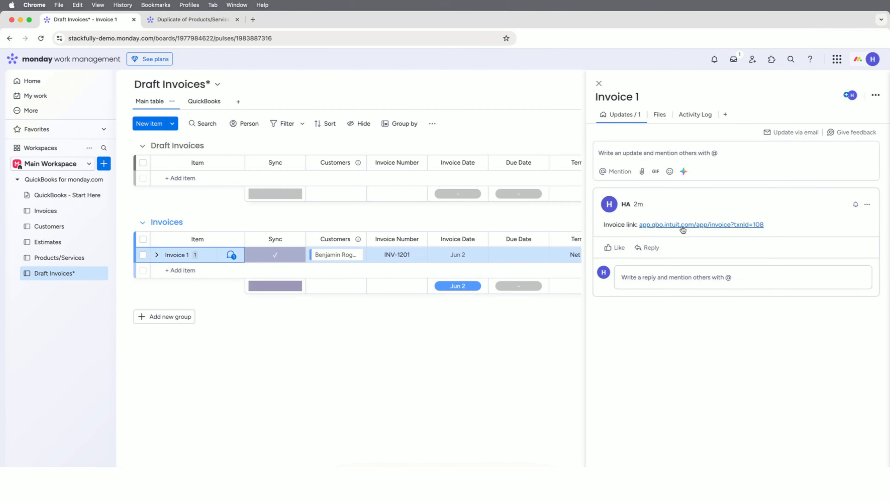
{"action": "left_click", "coordinate": [682, 224]}
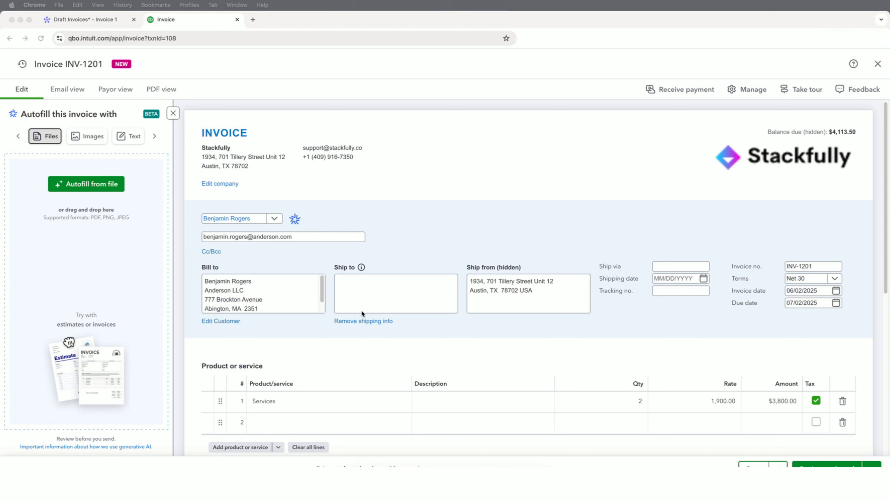
{"action": "left_click", "coordinate": [78, 21]}
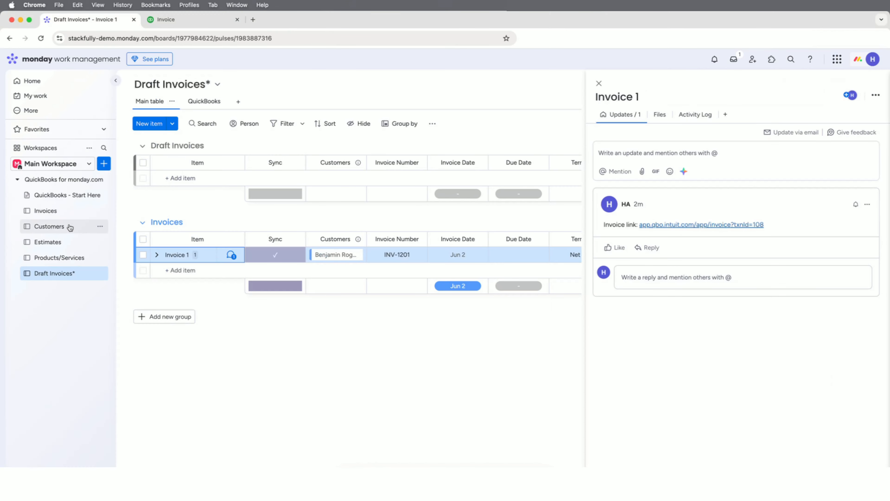
Find the generated invoice on the Invoices board and open the details of INV-1201 in the board's QuickBooks view
{"action": "left_click", "coordinate": [67, 213]}
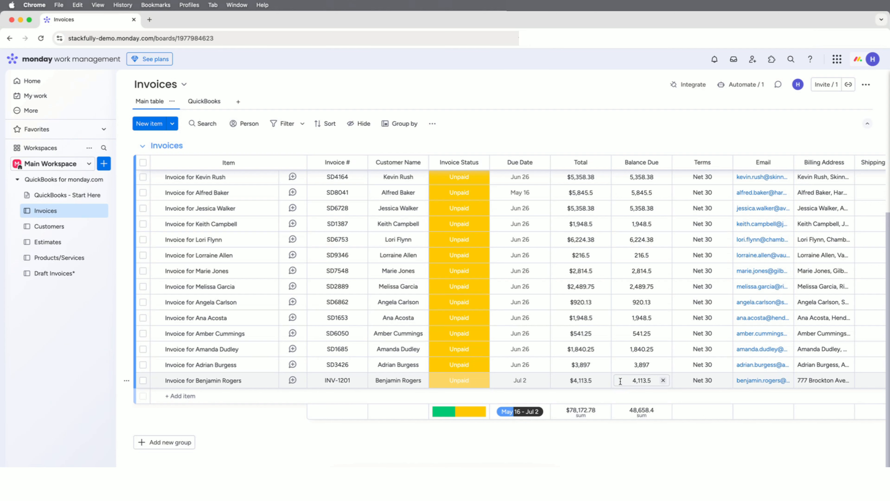
{"action": "left_click", "coordinate": [205, 102]}
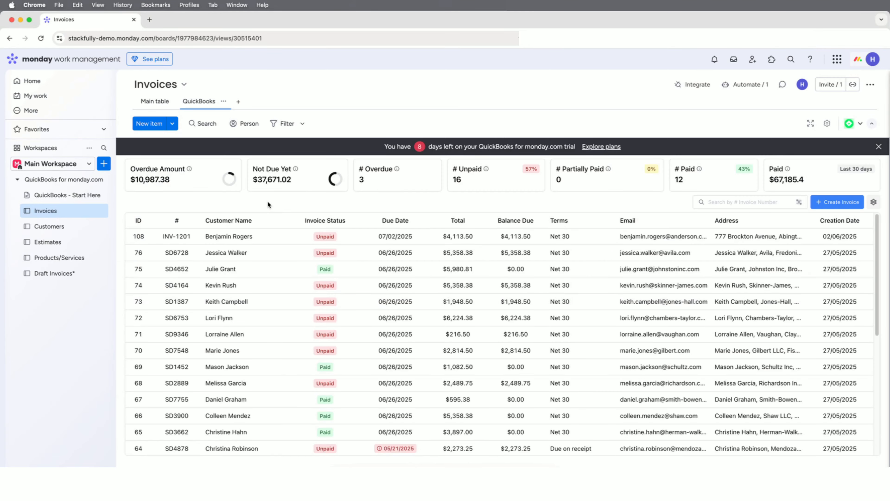
{"action": "left_click", "coordinate": [278, 236]}
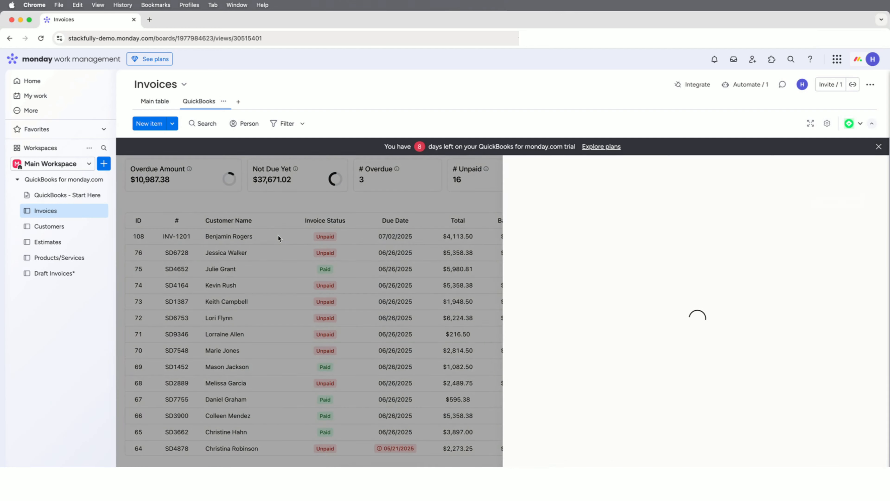